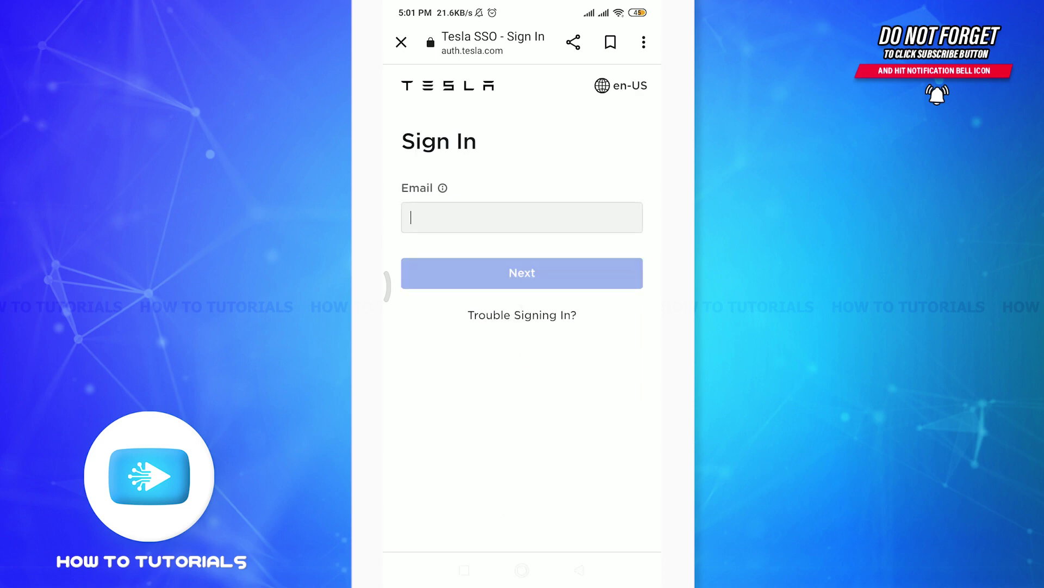
type("Ch")
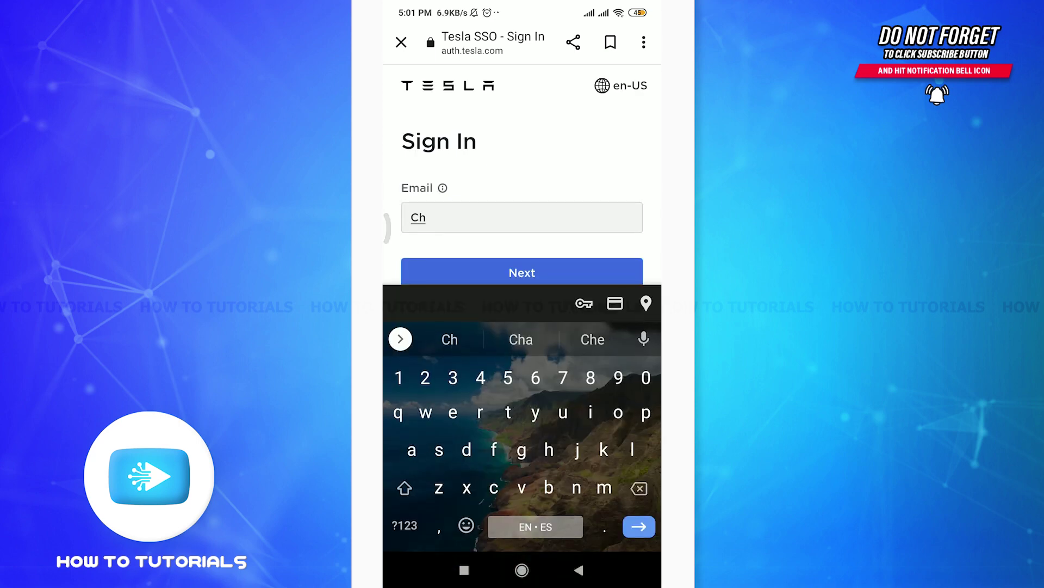
type("ris")
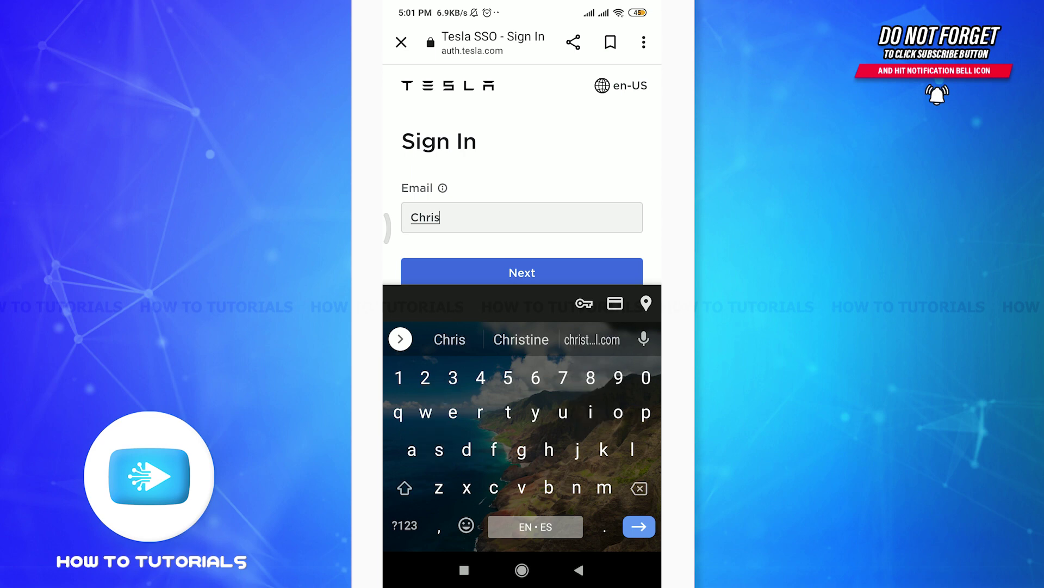
Step: Fill the Email field from the autocomplete suggestion and continue to the password step
left_click(592, 340)
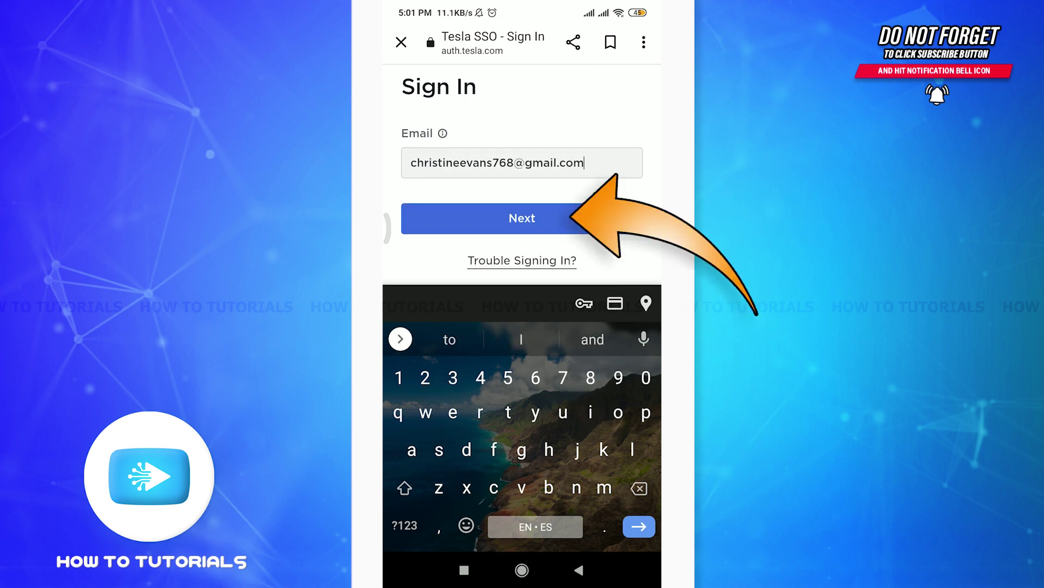
left_click(522, 218)
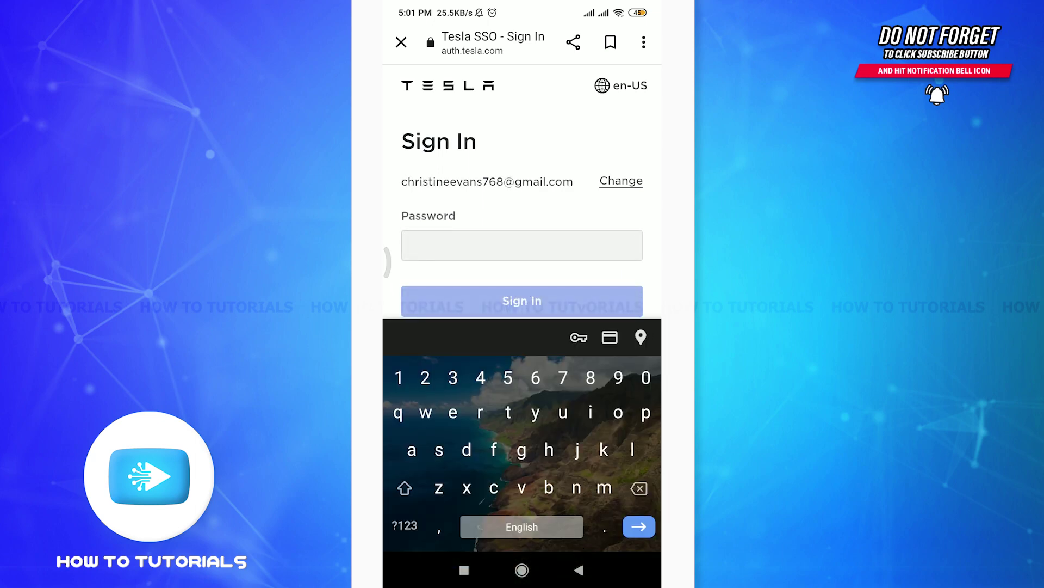
type("•••••a")
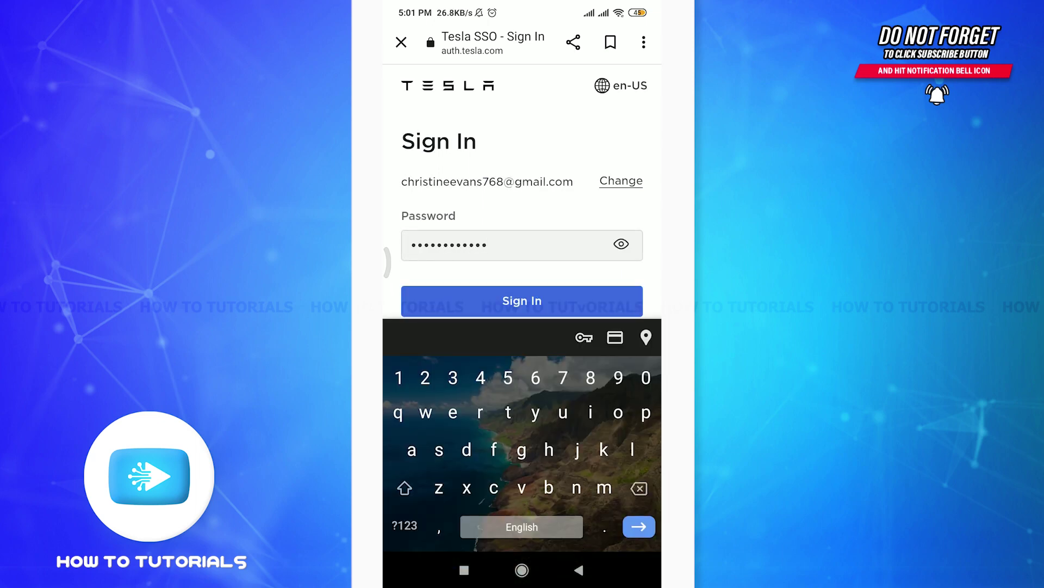
scroll(522, 190, "down", 1)
Step: Submit the filled-in password with the Sign In button
left_click(522, 262)
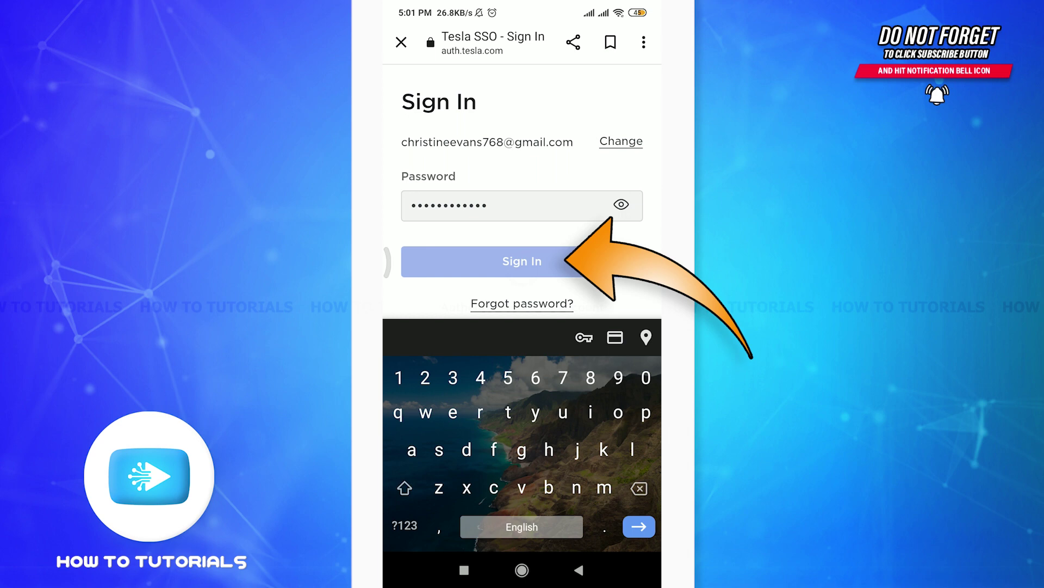